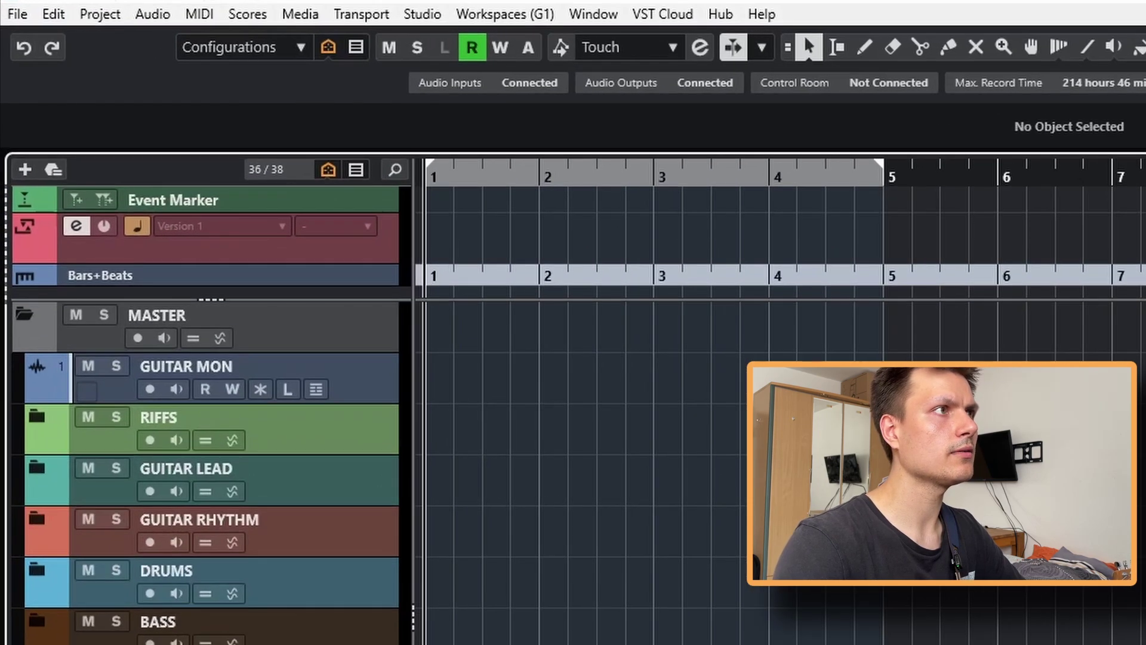
Save the current project with its folder-organised track layout as a template
left_click(9, 19)
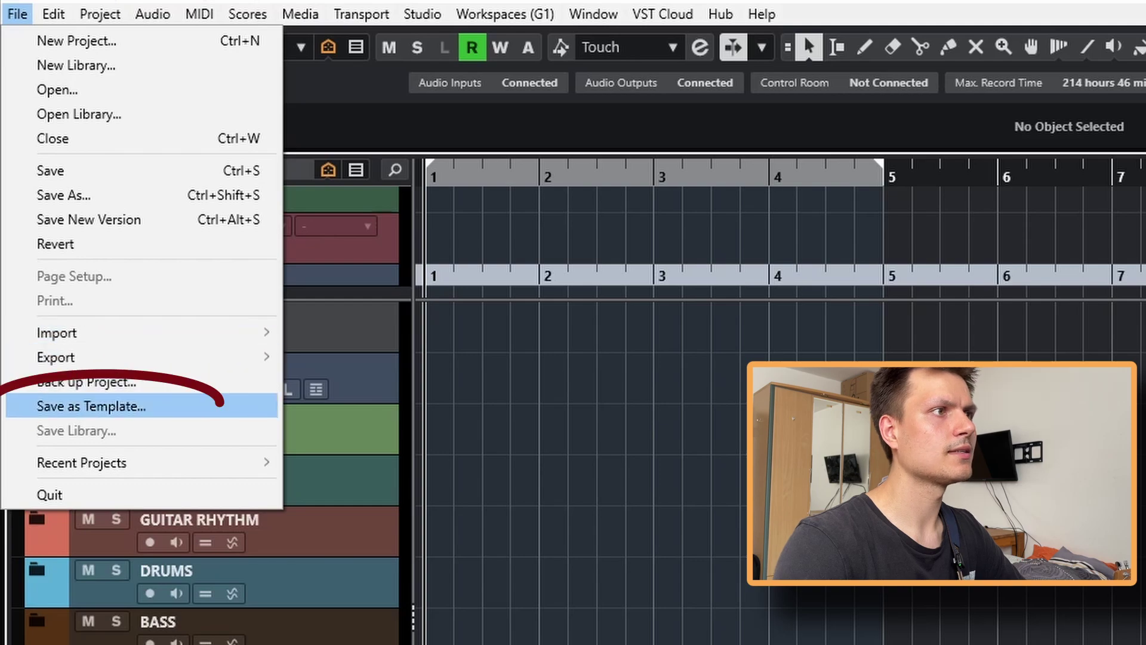
left_click(91, 406)
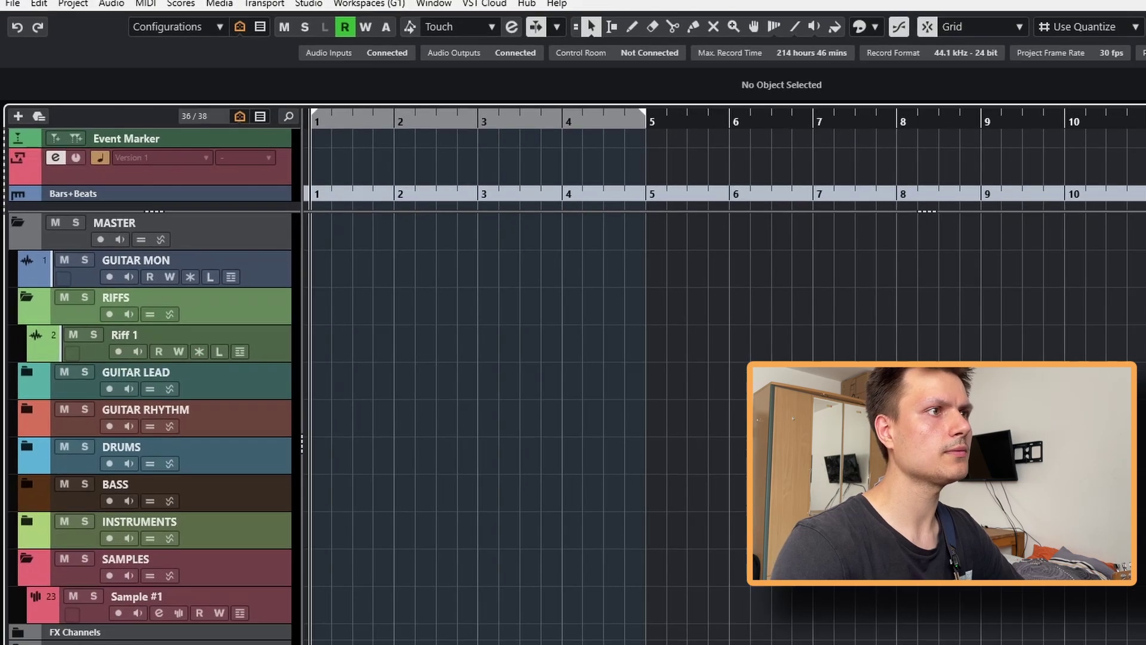
left_click(146, 383)
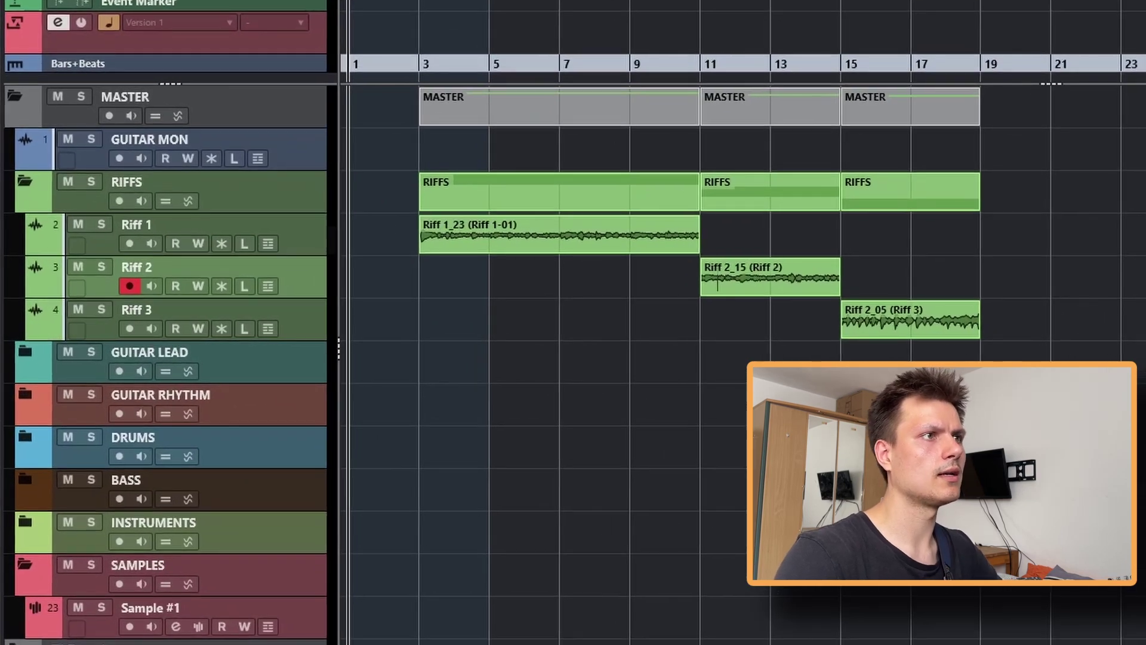
Play back the recorded Riff 1, Riff 2 and Riff 3 clips in turn, each from its own start, and stop playback
left_click(561, 222)
key("l")
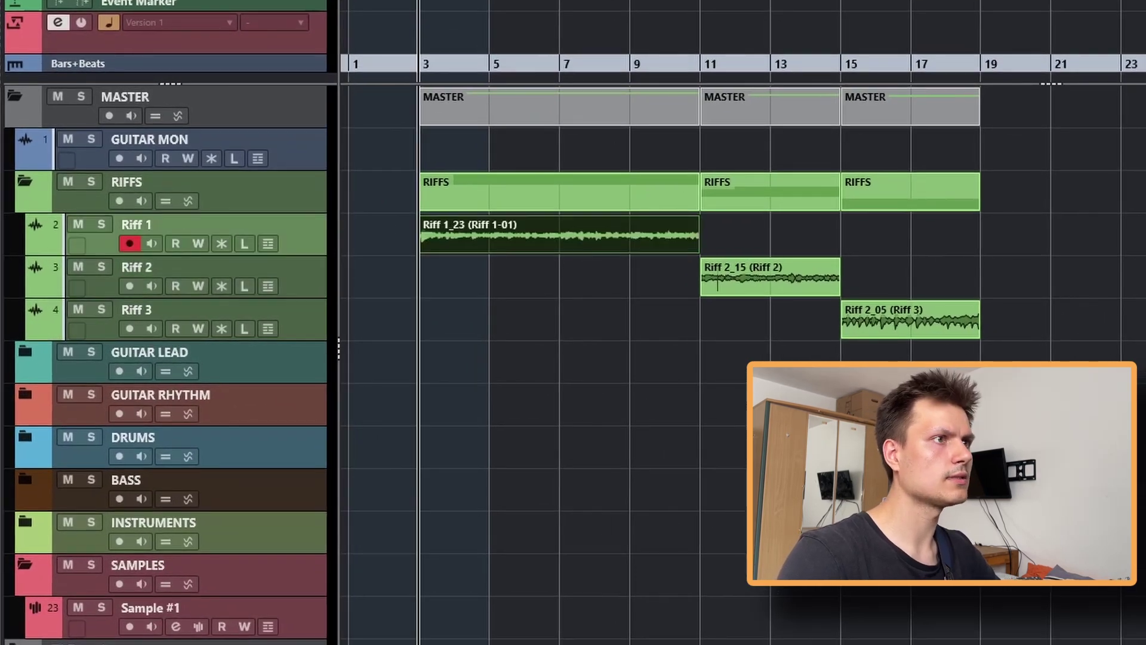
key("space")
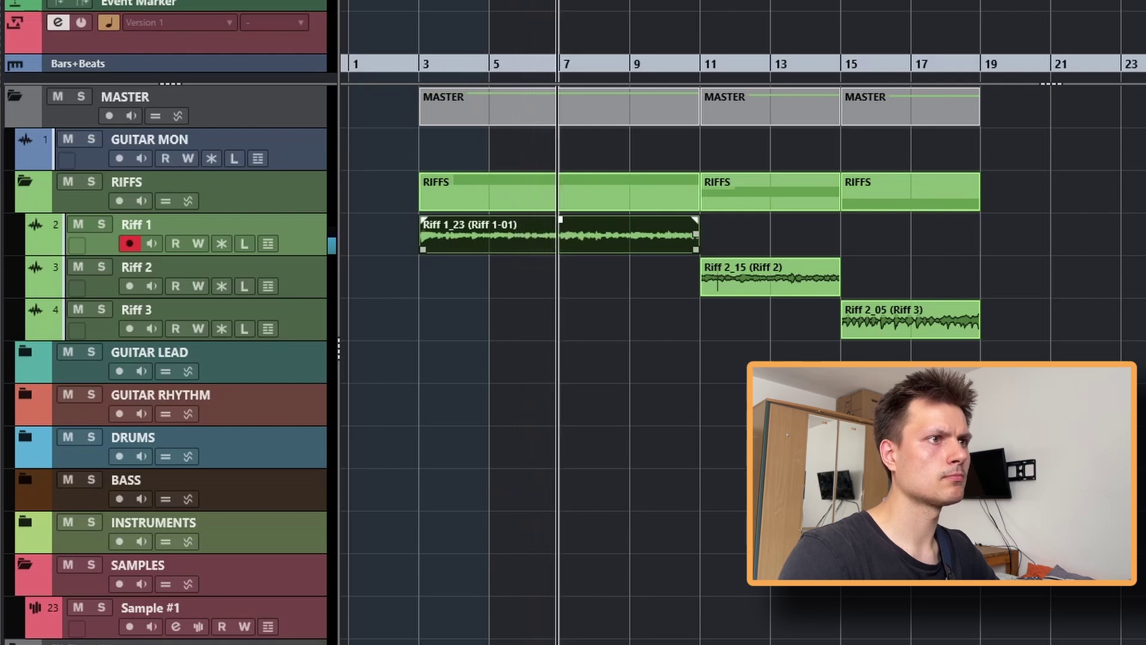
left_click(770, 281)
left_click(770, 264)
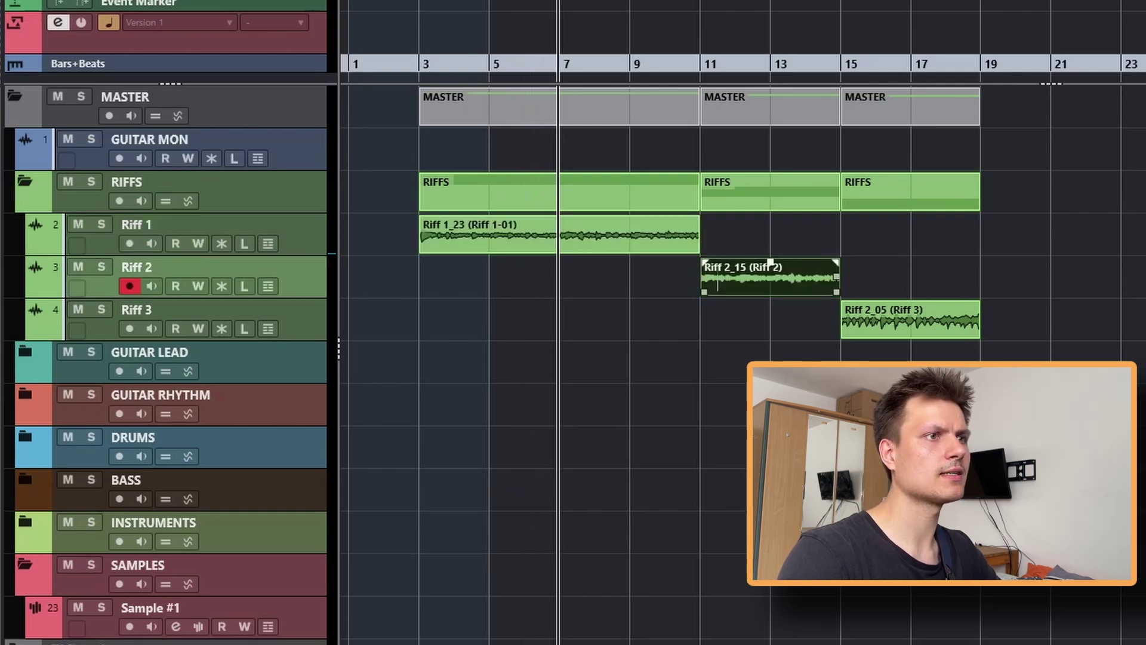
key("l")
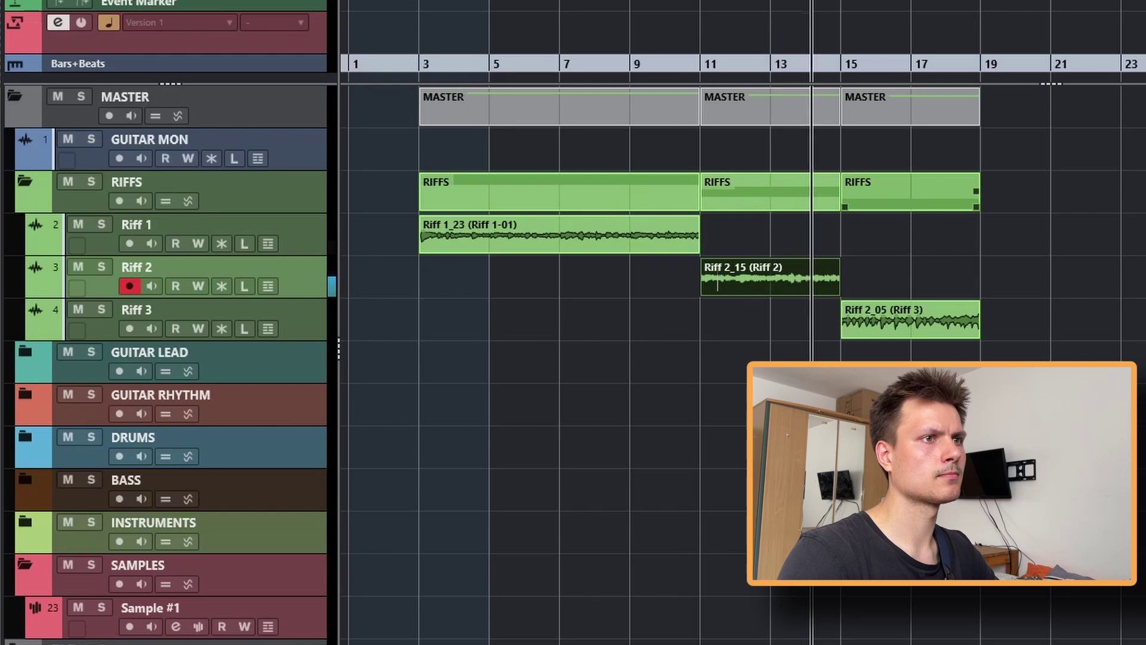
left_click(913, 323)
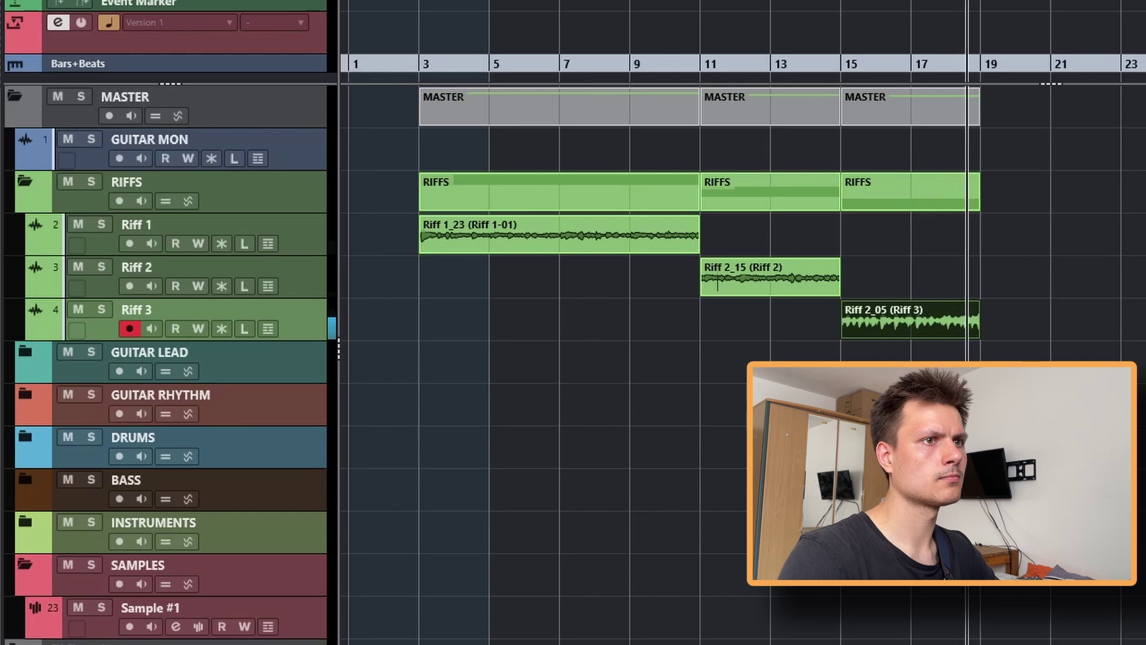
key("space")
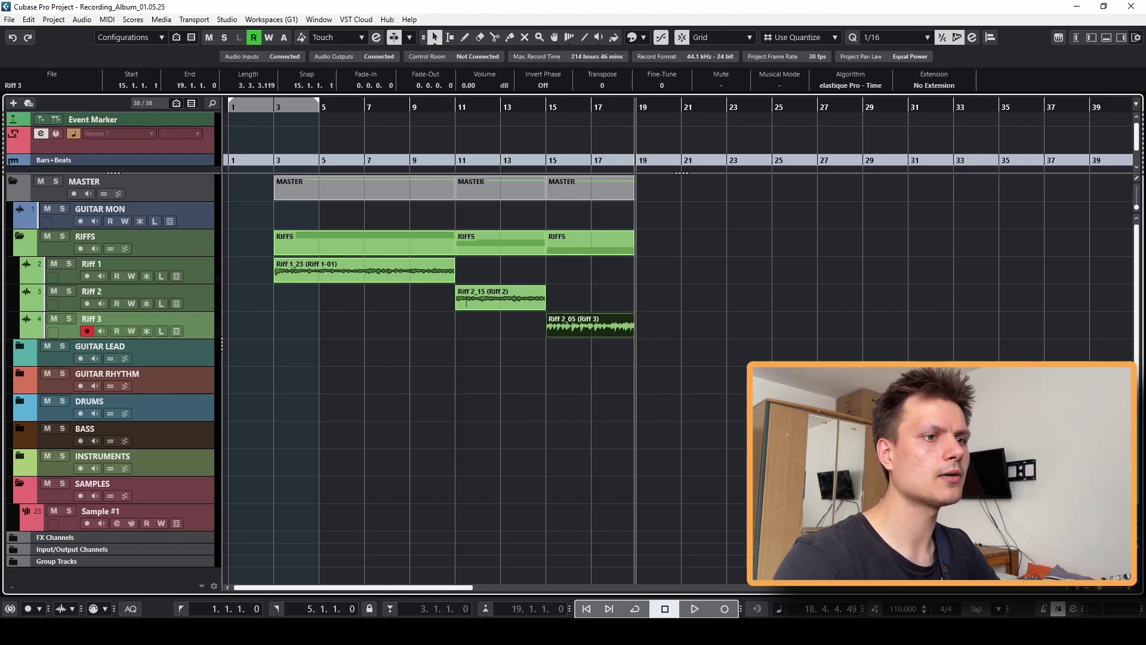
Review the common record modes, including the Re-Record option, without changing them
key("alt+Tab")
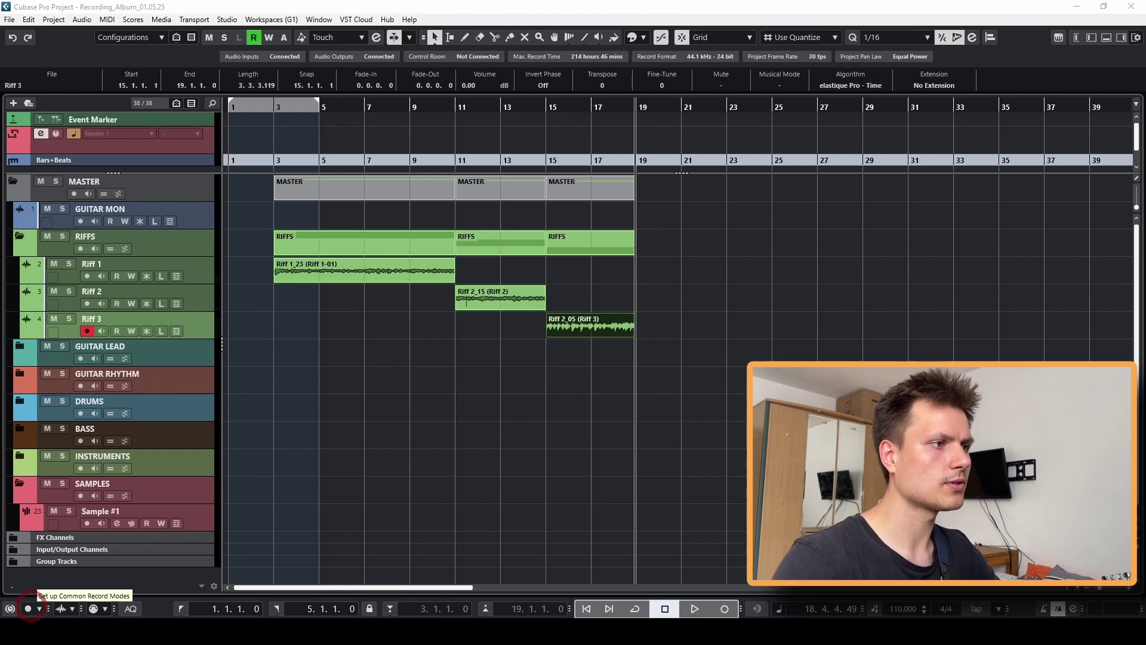
left_click(30, 608)
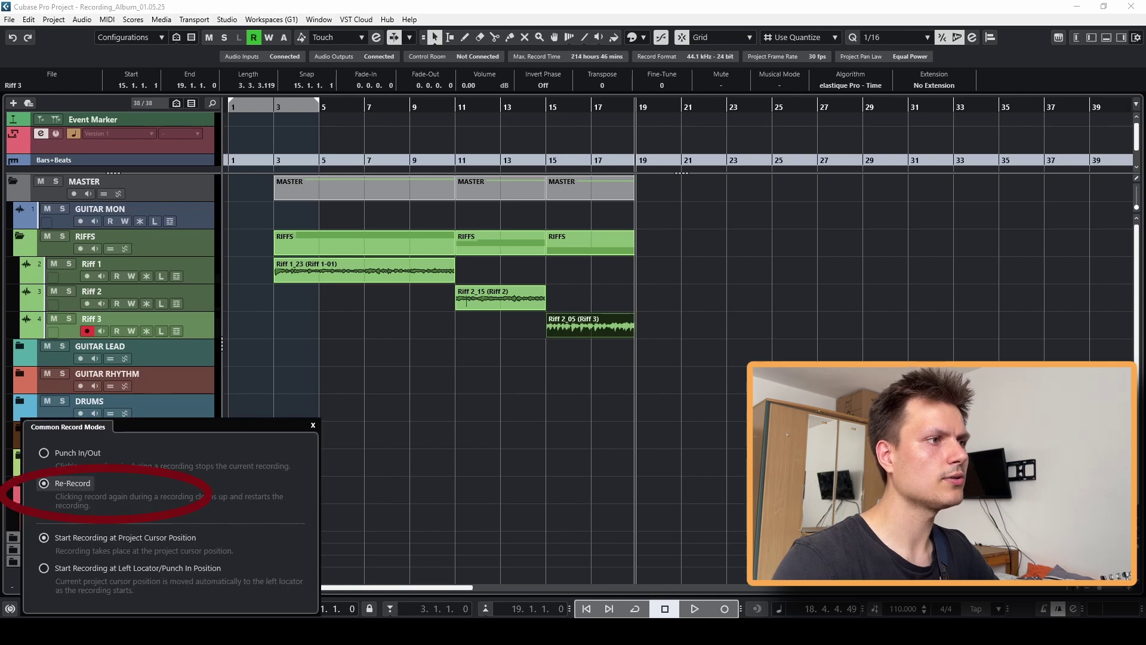
key("Escape")
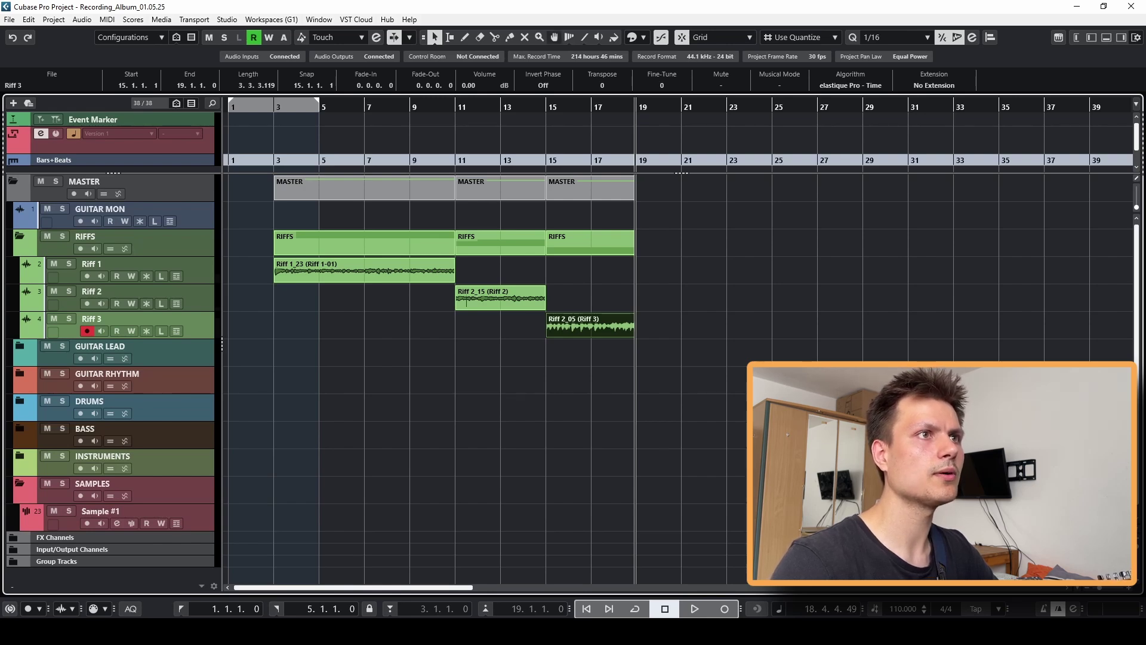
Check the Arranger track type among the additional track types, without adding a track
left_click(554, 37)
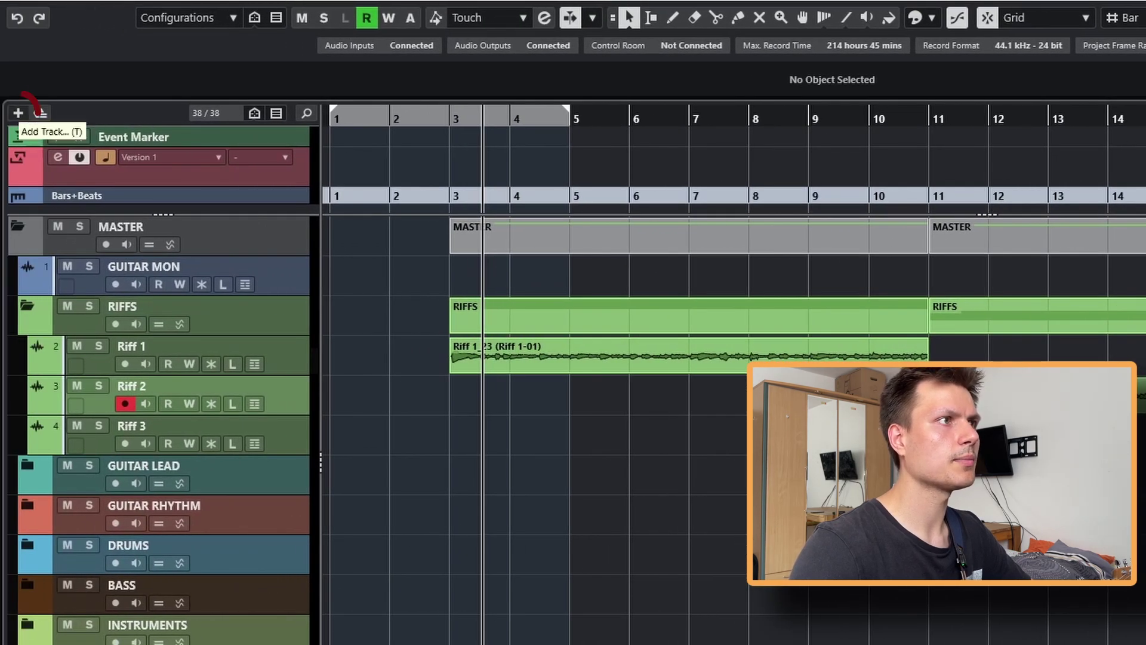
left_click(17, 113)
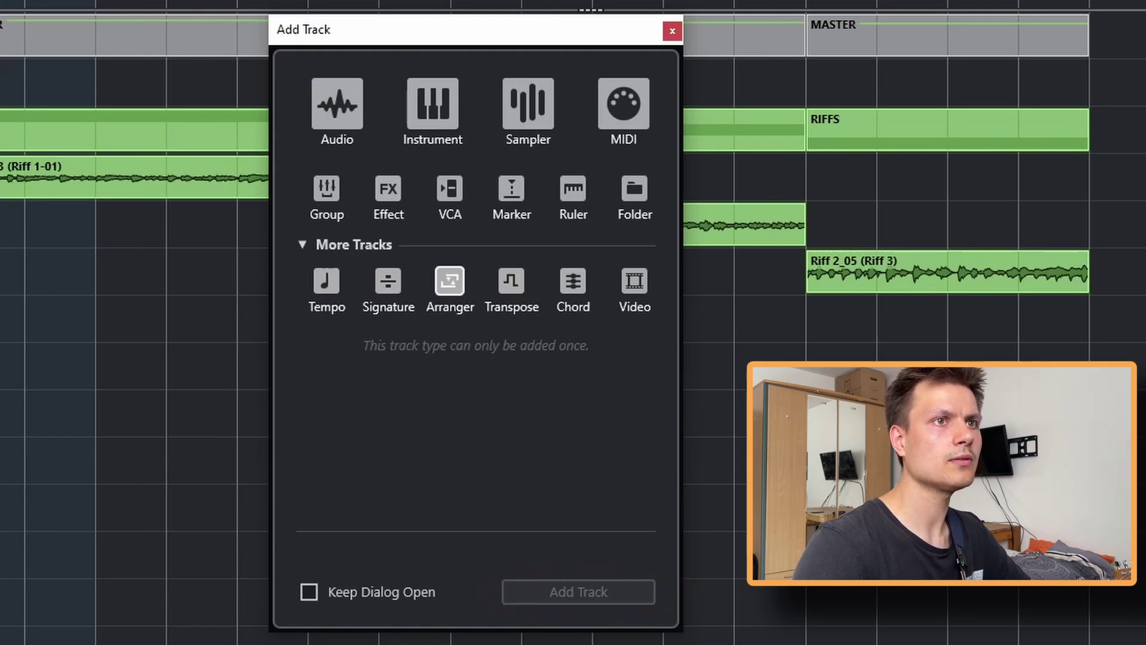
key("Escape")
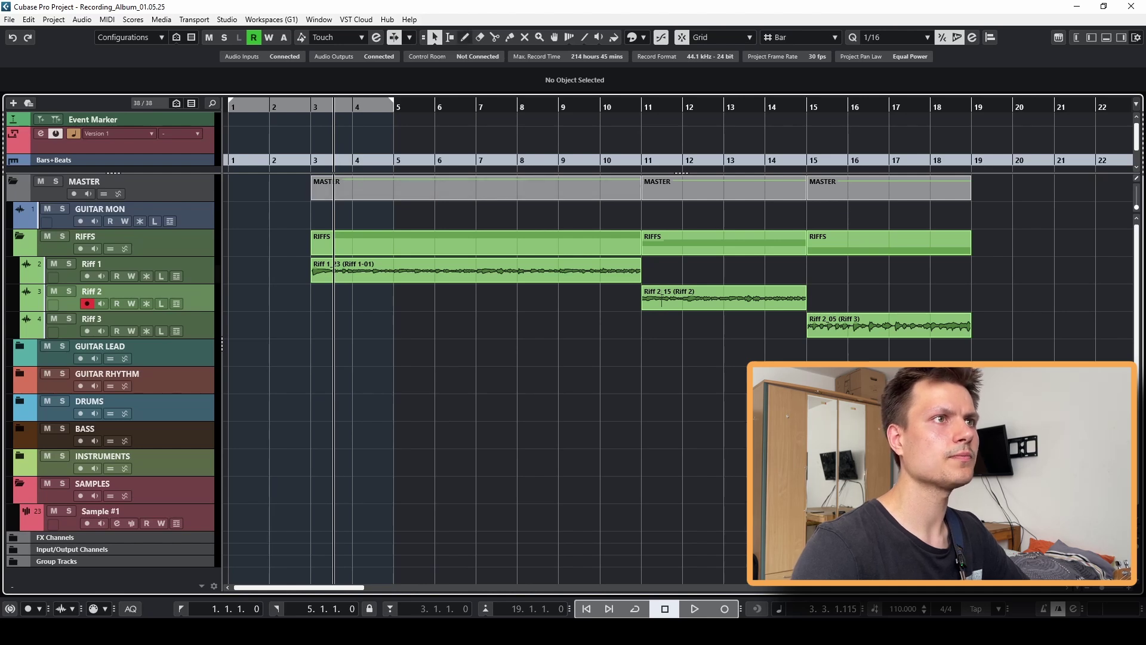
Draw three arranger events above the riff clips, spanning bars 3 to 11, 11 to 15 and 15 to 19
left_click(465, 37)
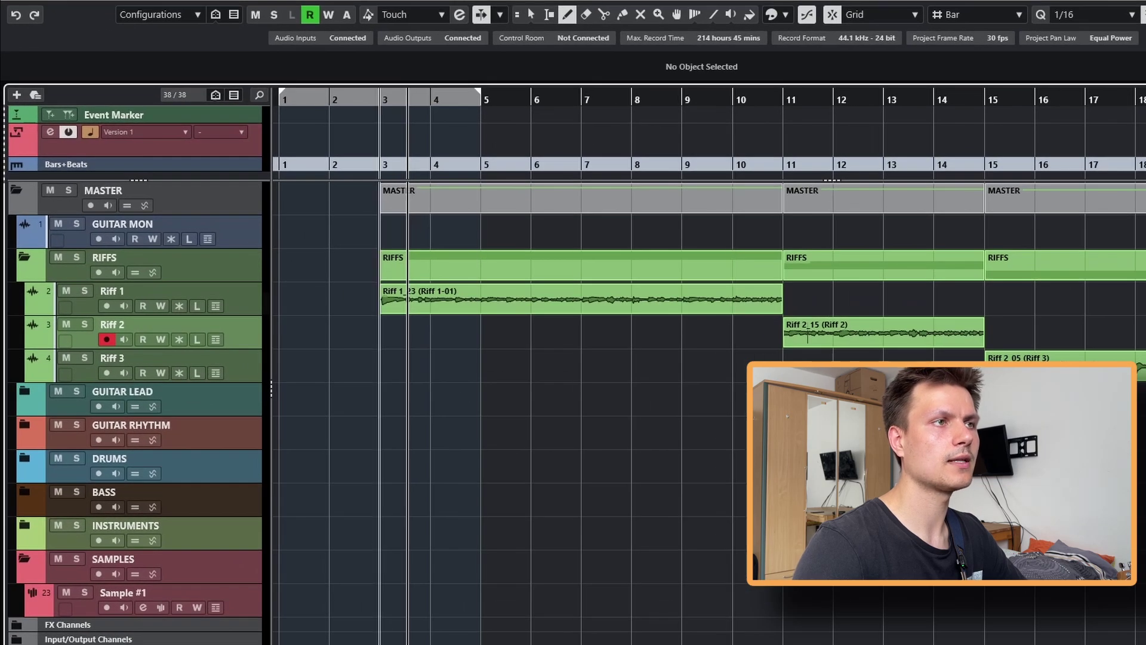
left_click_drag(385, 140, 733, 140)
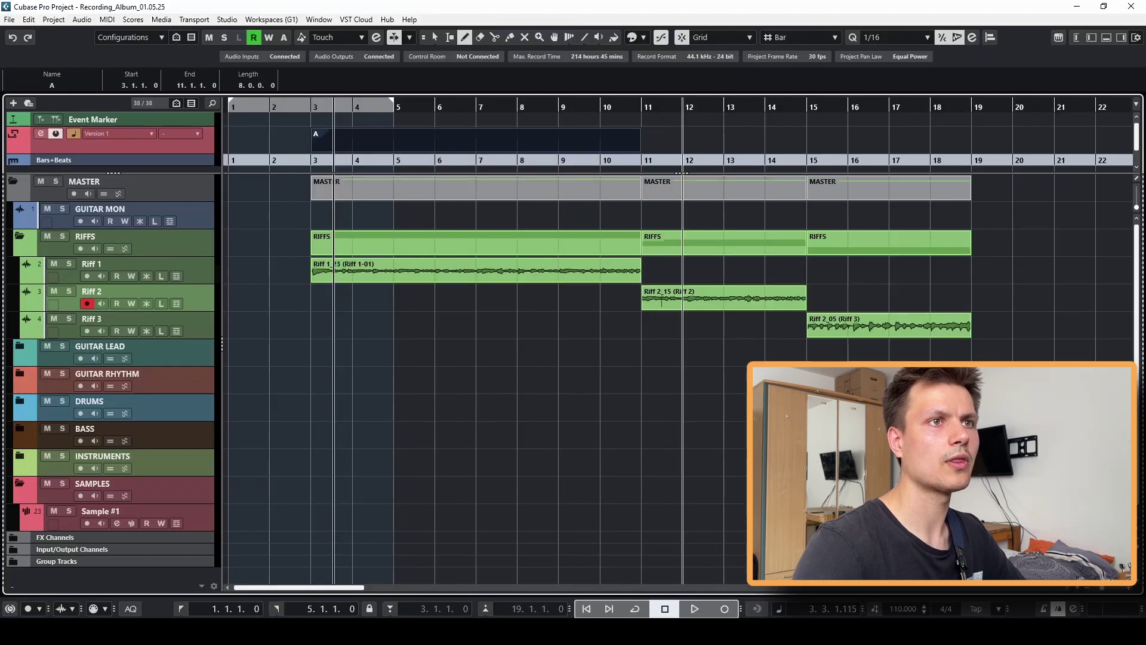
left_click_drag(683, 141, 971, 143)
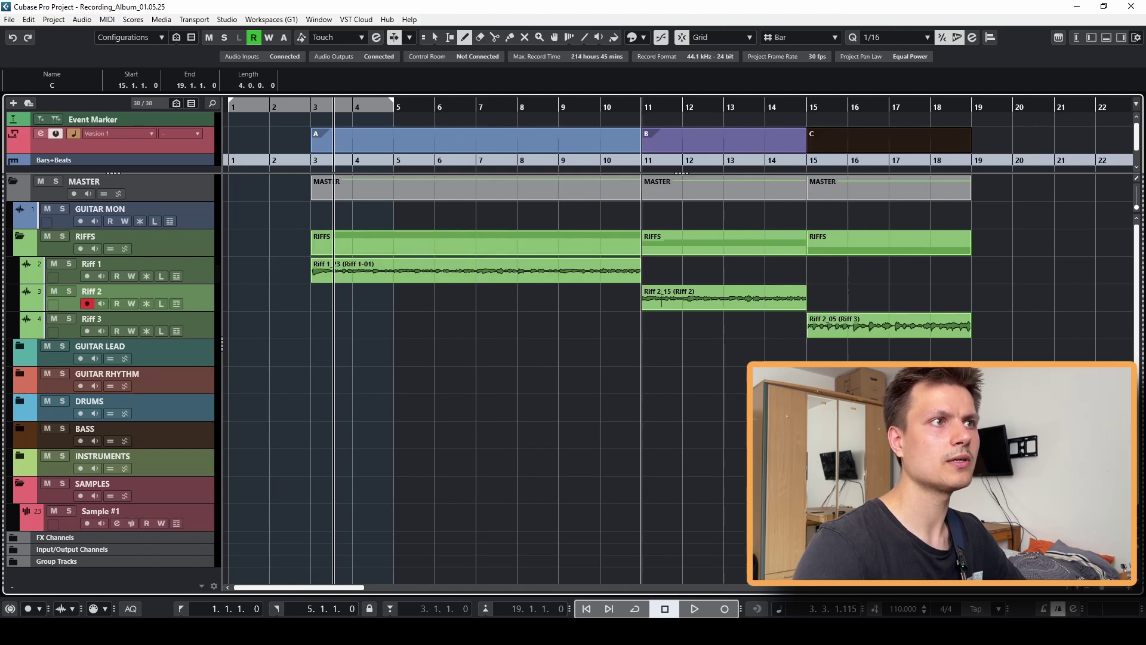
Rename the first arranger event, spanning bars 3 to 11, as Riff 1
key("1")
left_click(478, 140)
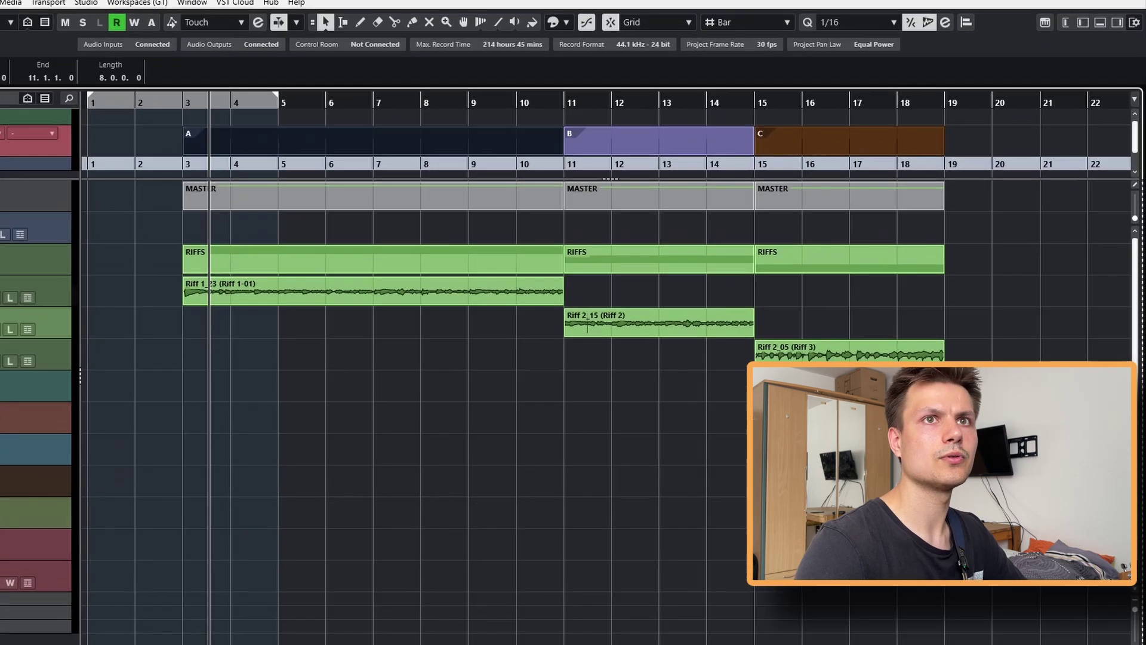
left_click(1136, 37)
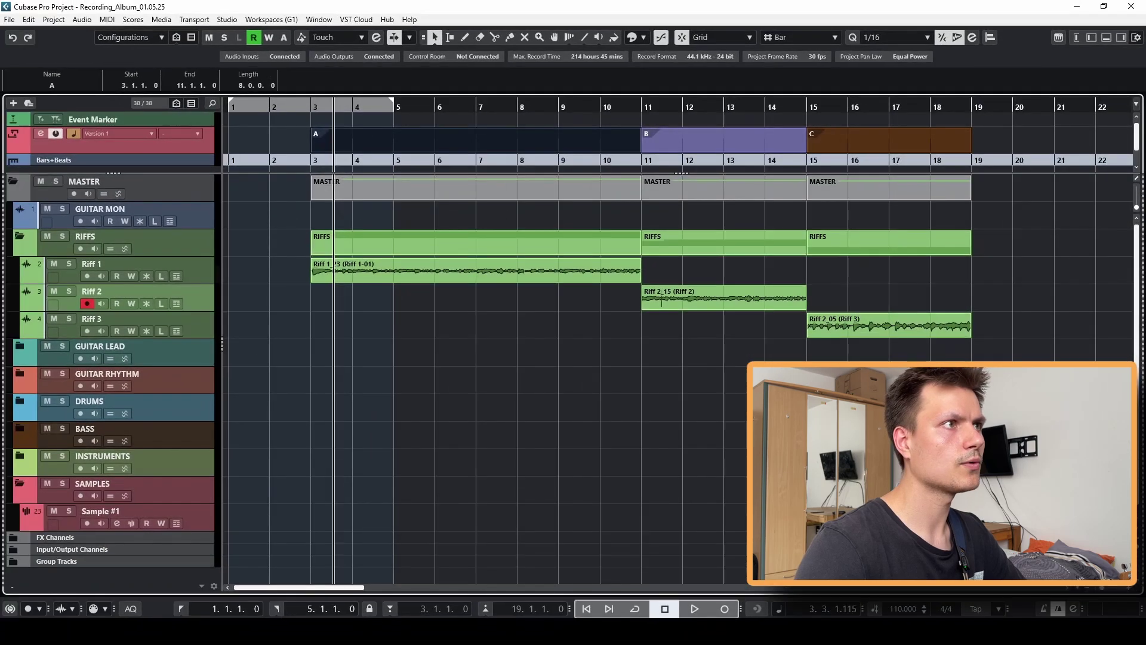
left_click(56, 88)
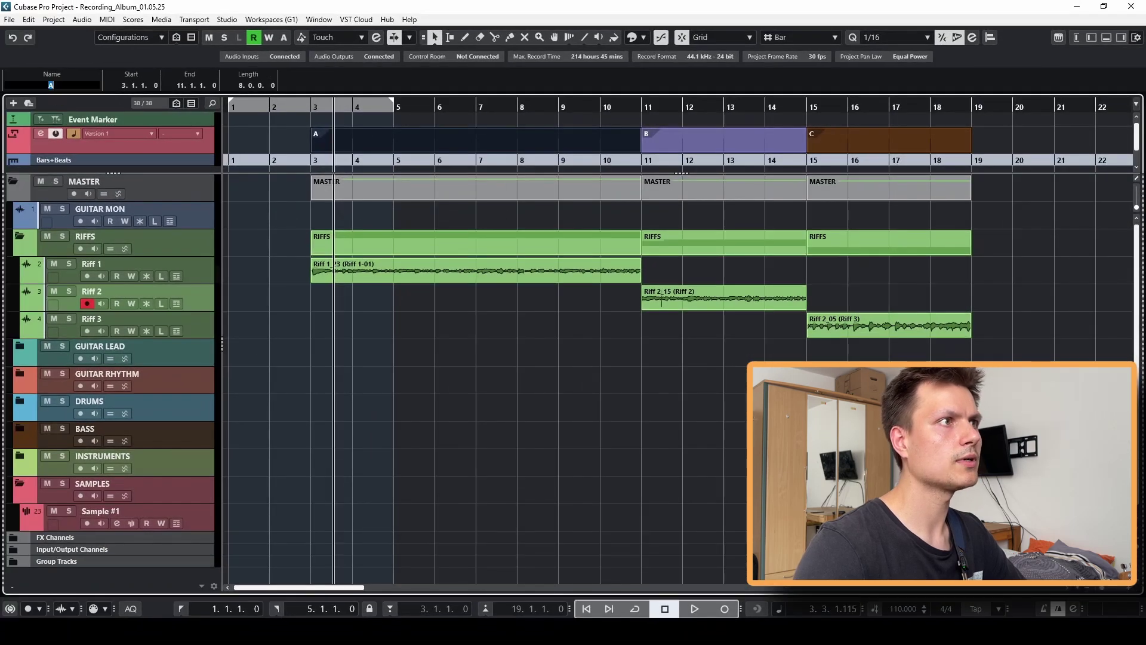
key("BackSpace")
type("Riff 1")
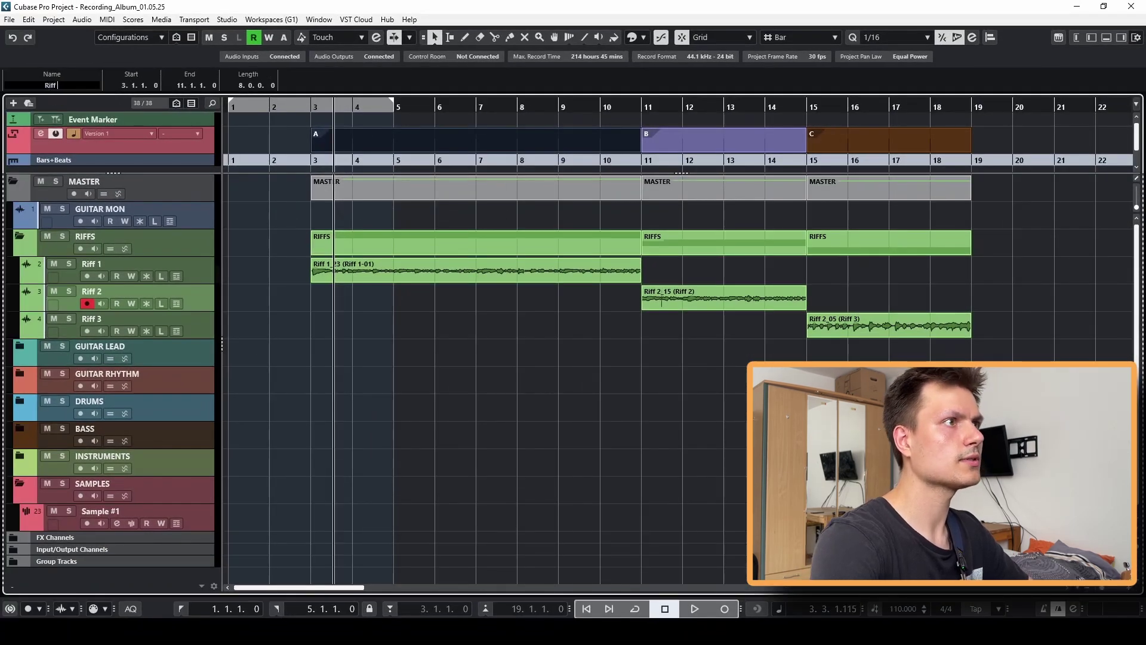
key("Return")
Rename the arranger event at bars 11 to 15 as Riff 2 and the one at bars 15 to 19 as Riff 3
left_click(722, 140)
left_click(52, 86)
type("Riff 2")
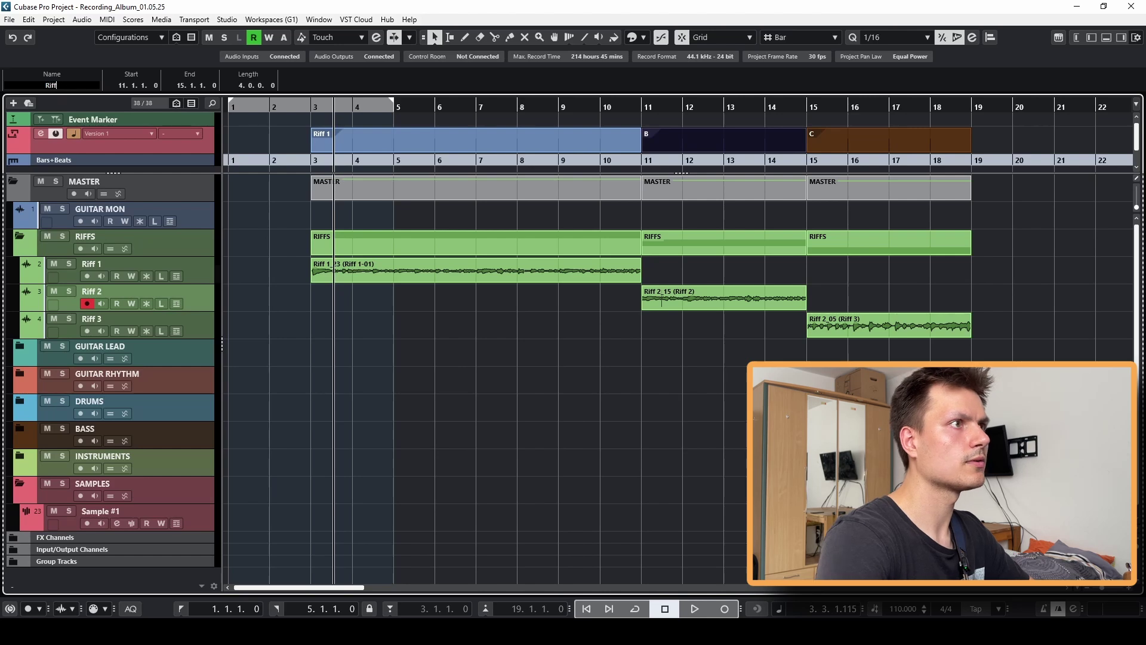
key("Return")
left_click(853, 140)
left_click(52, 85)
type("Riff 3")
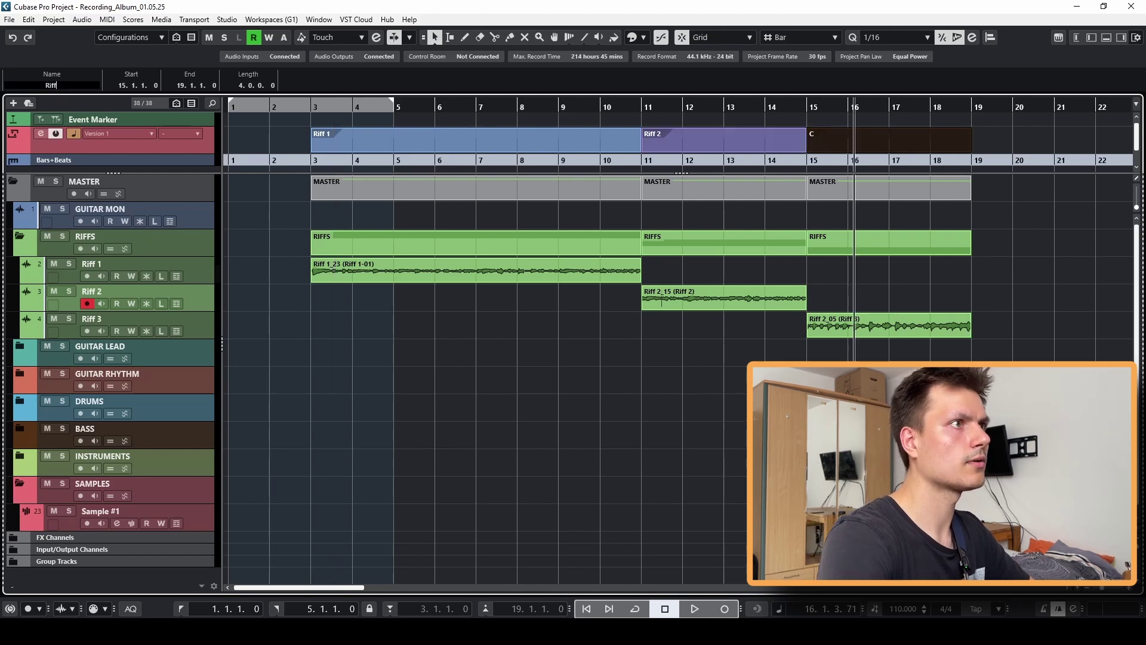
key("Return")
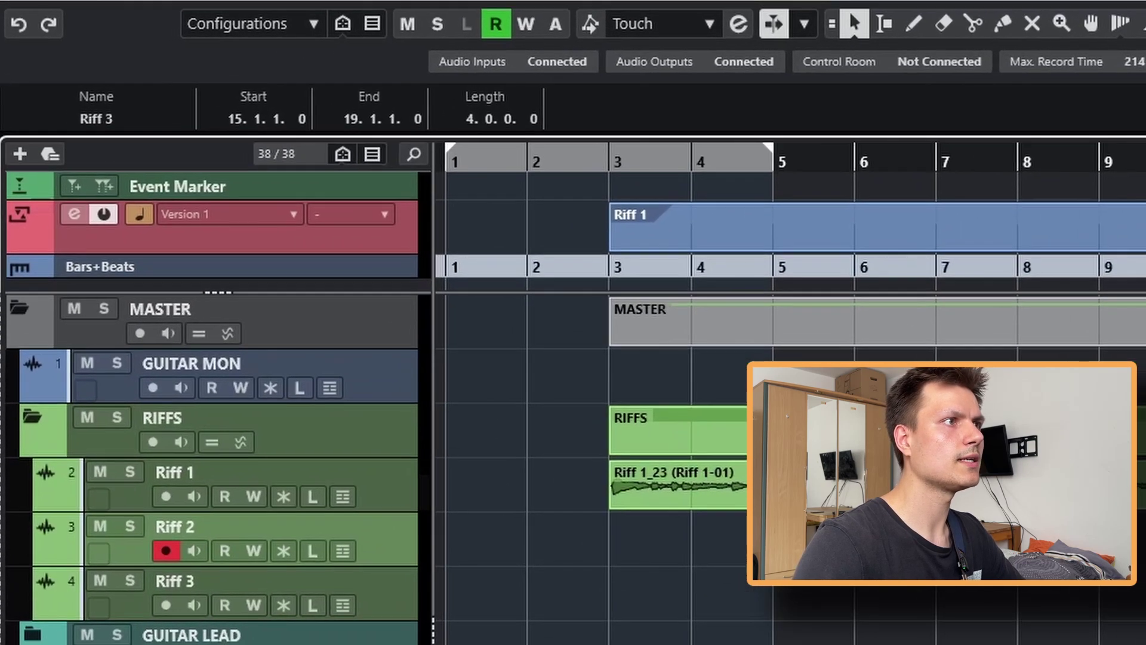
Open the Arranger Editor and add Riff 1, Riff 2 and Riff 3 in that order to the current arranger chain
left_click(74, 214)
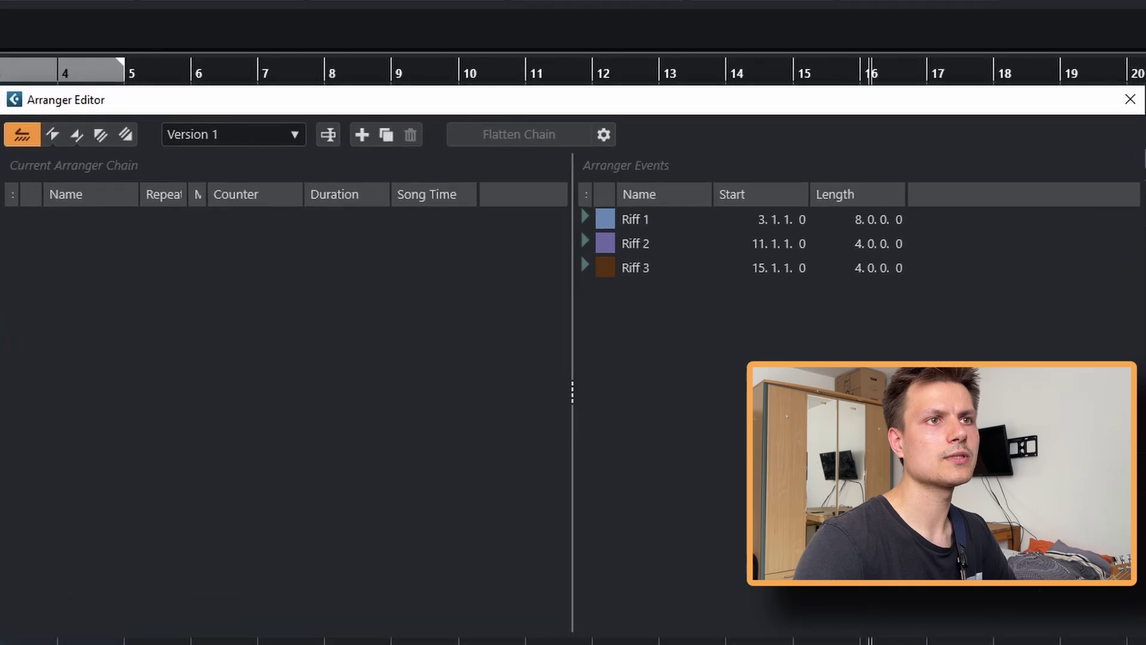
left_click(636, 219)
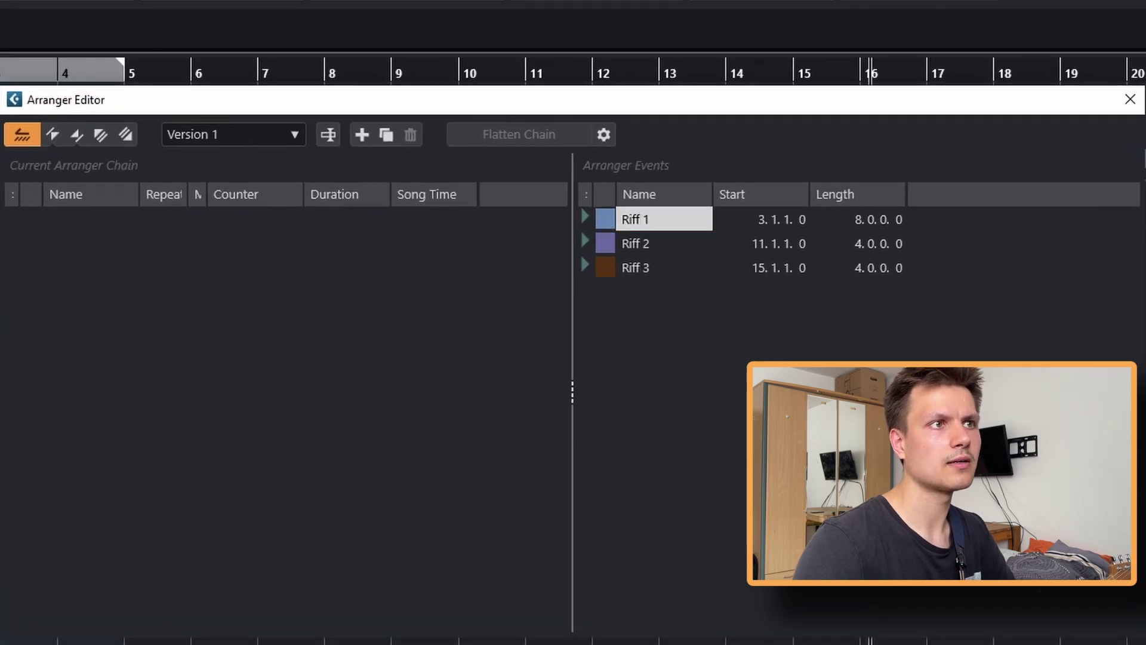
double_click(636, 219)
left_click(637, 244)
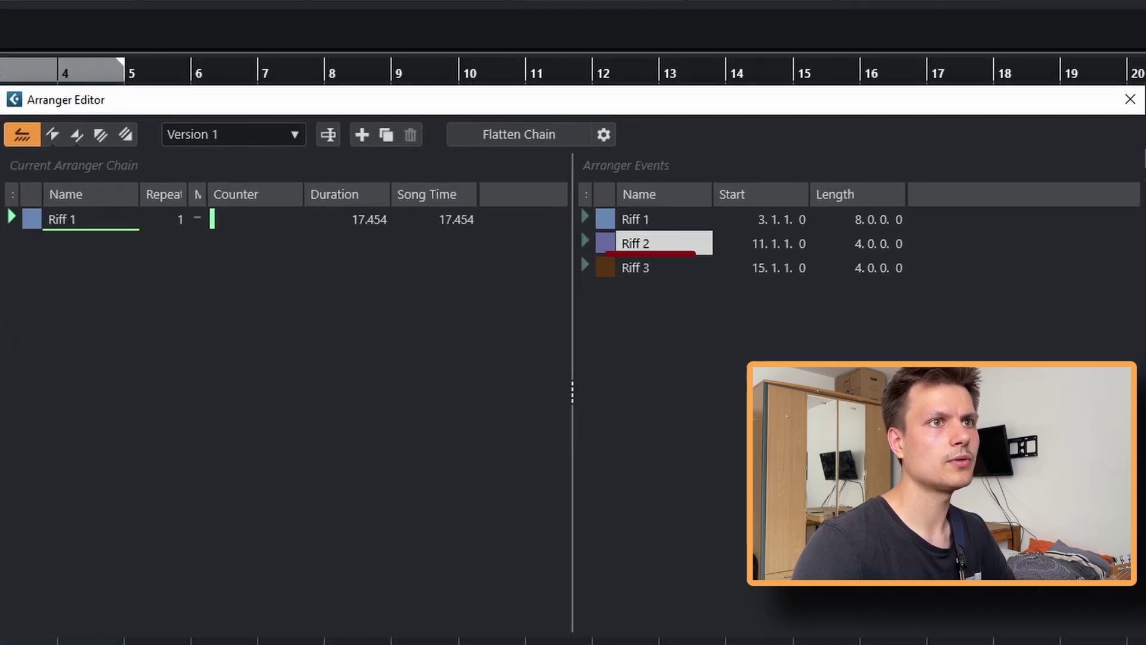
double_click(637, 243)
left_click(637, 268)
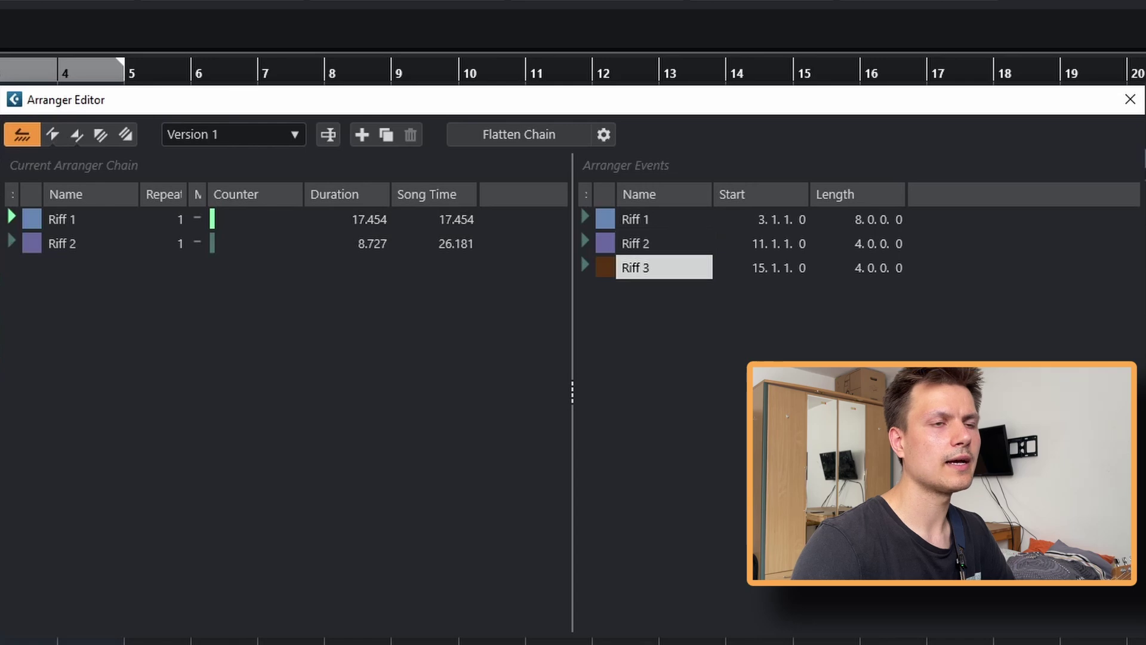
double_click(637, 268)
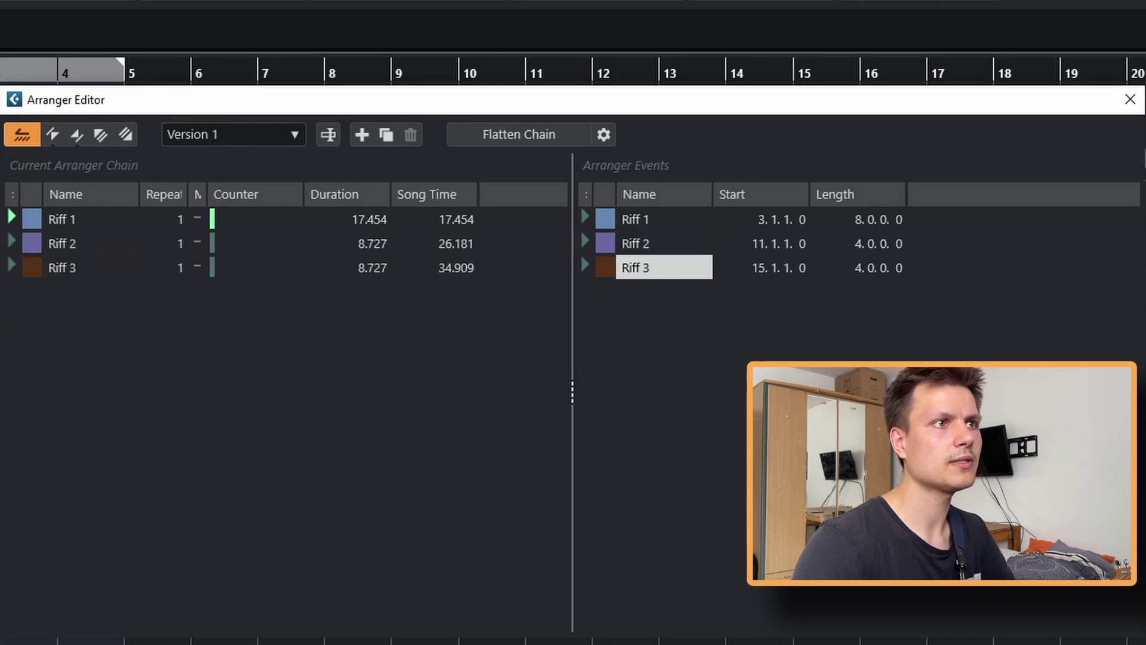
Set the repeat count of Riff 3 in the arranger chain to 2
double_click(165, 268)
key("BackSpace")
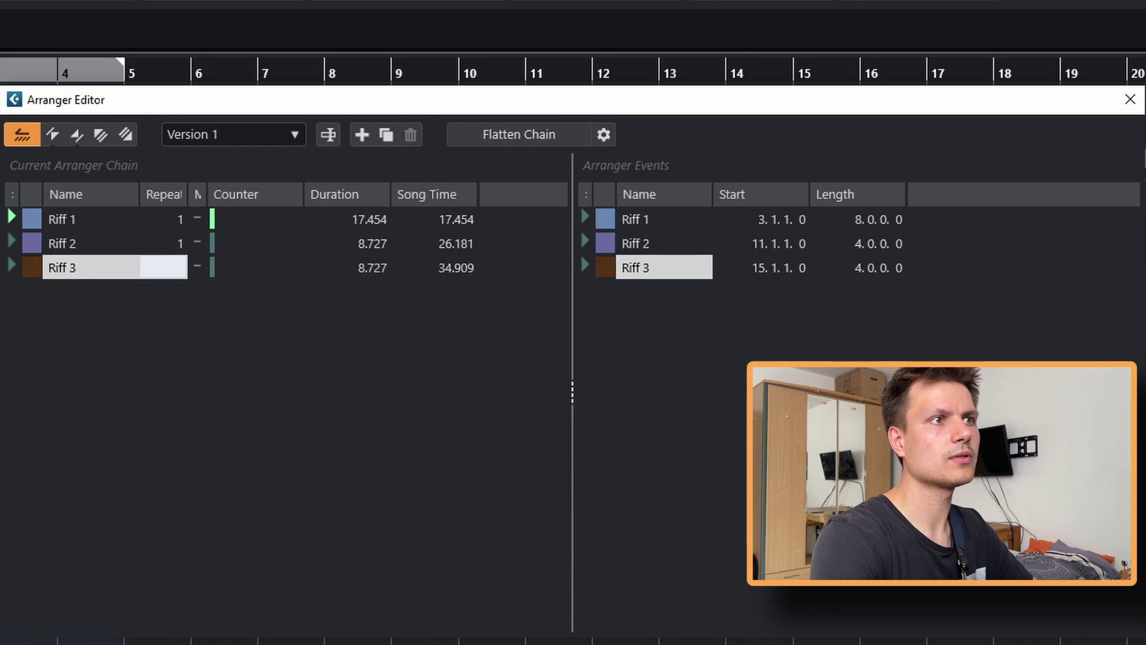
type("2")
key("Return")
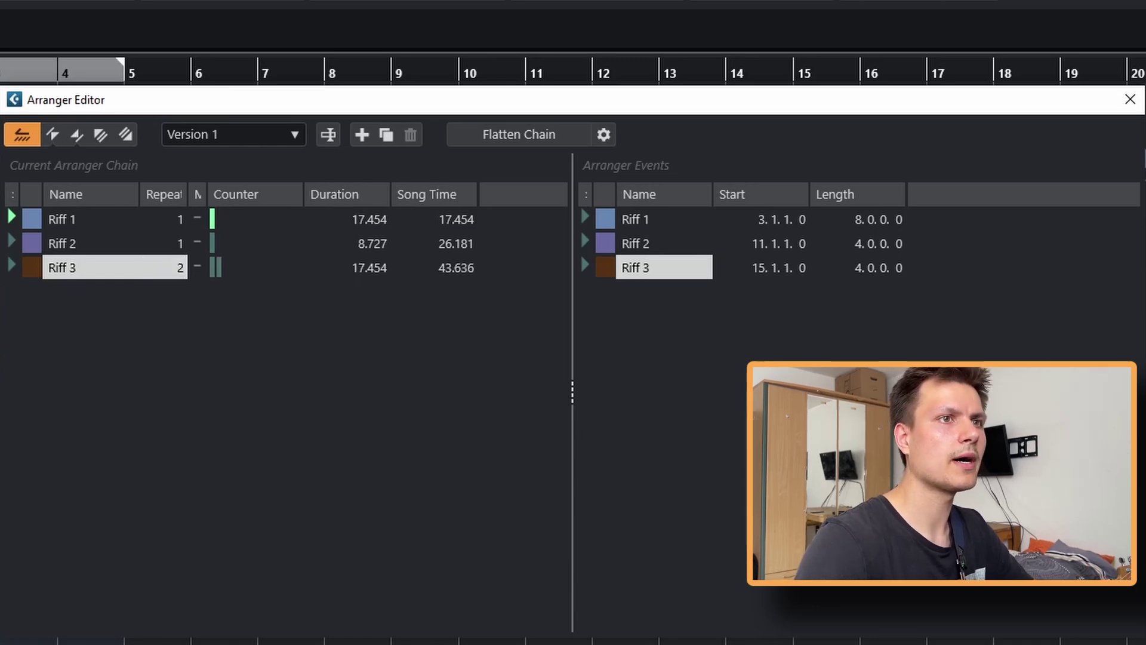
Append another Riff 2 and another Riff 3 to the end of the arranger chain
left_click(580, 231)
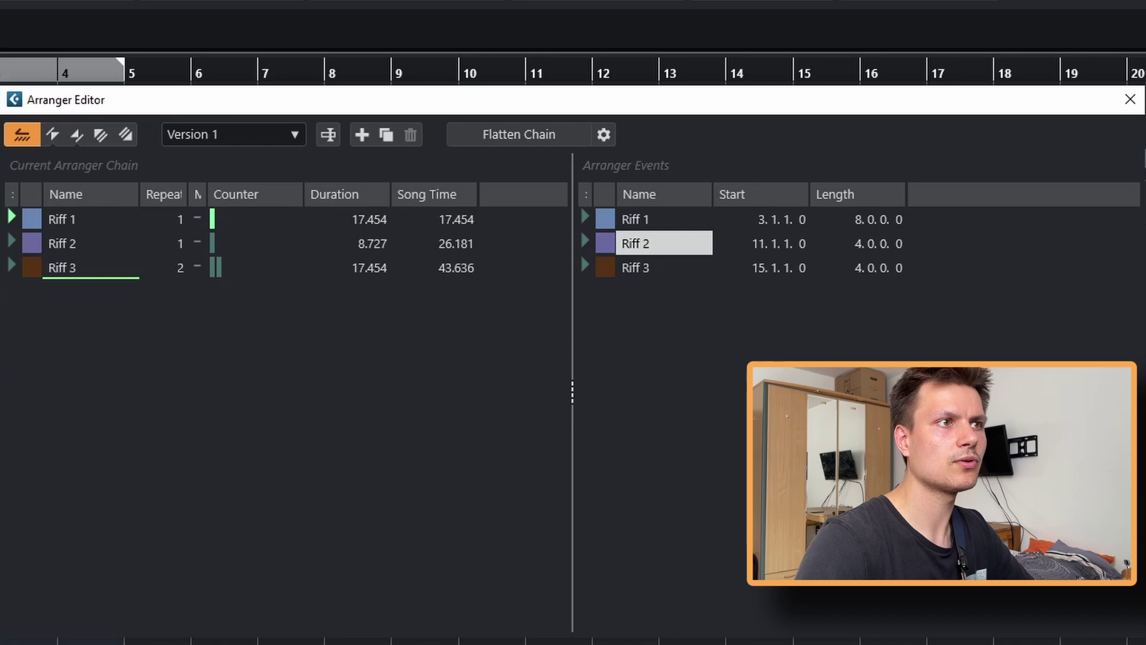
left_click(580, 229)
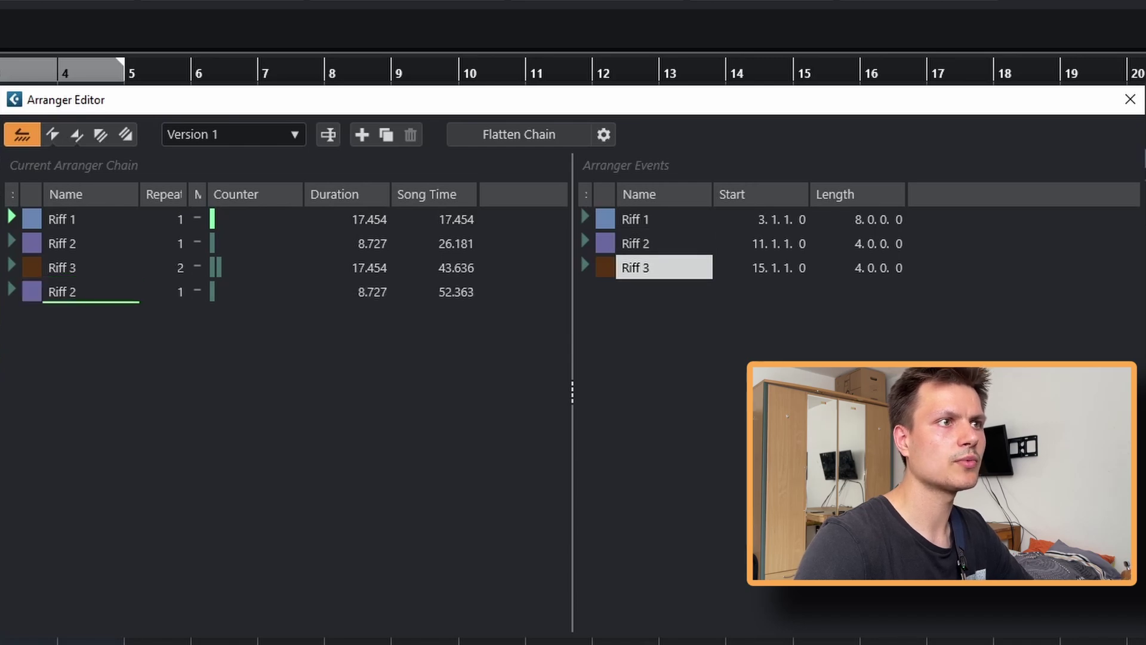
left_click_drag(637, 267, 91, 301)
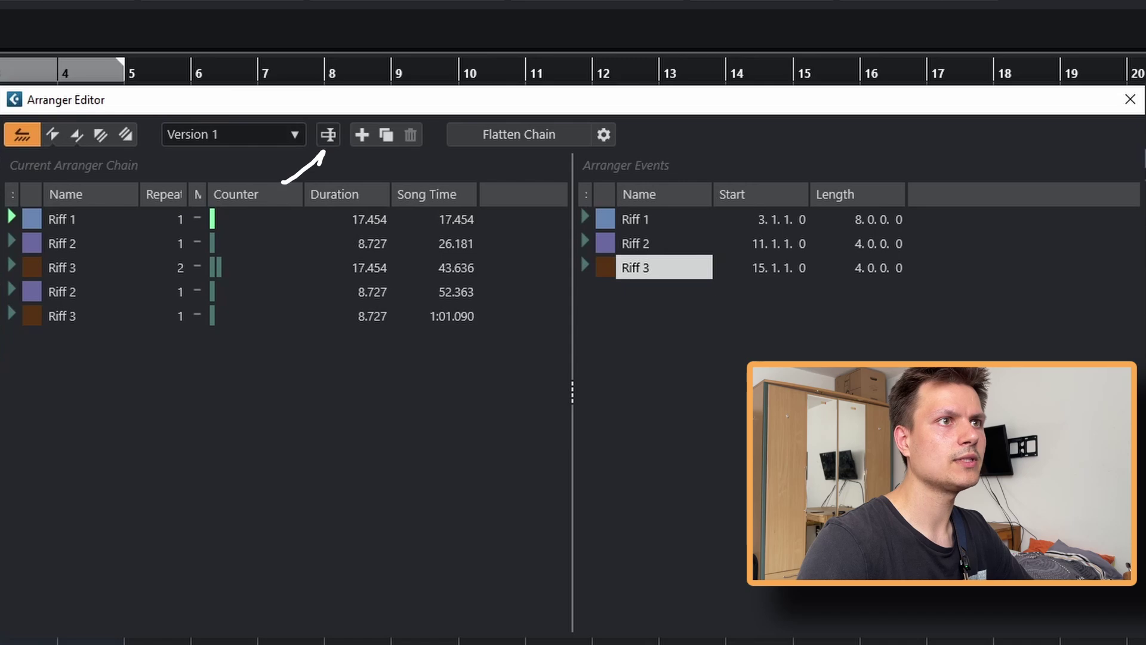
Rename the current arranger chain as First Version
left_click(328, 134)
key("BackSpace")
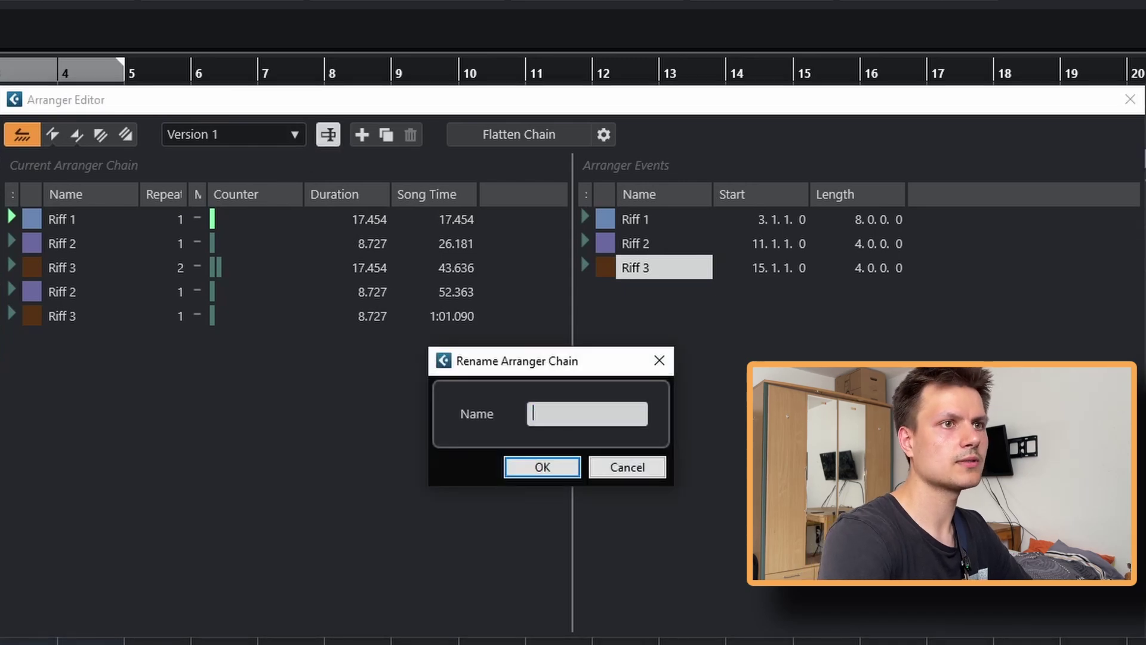
type("First VErsio")
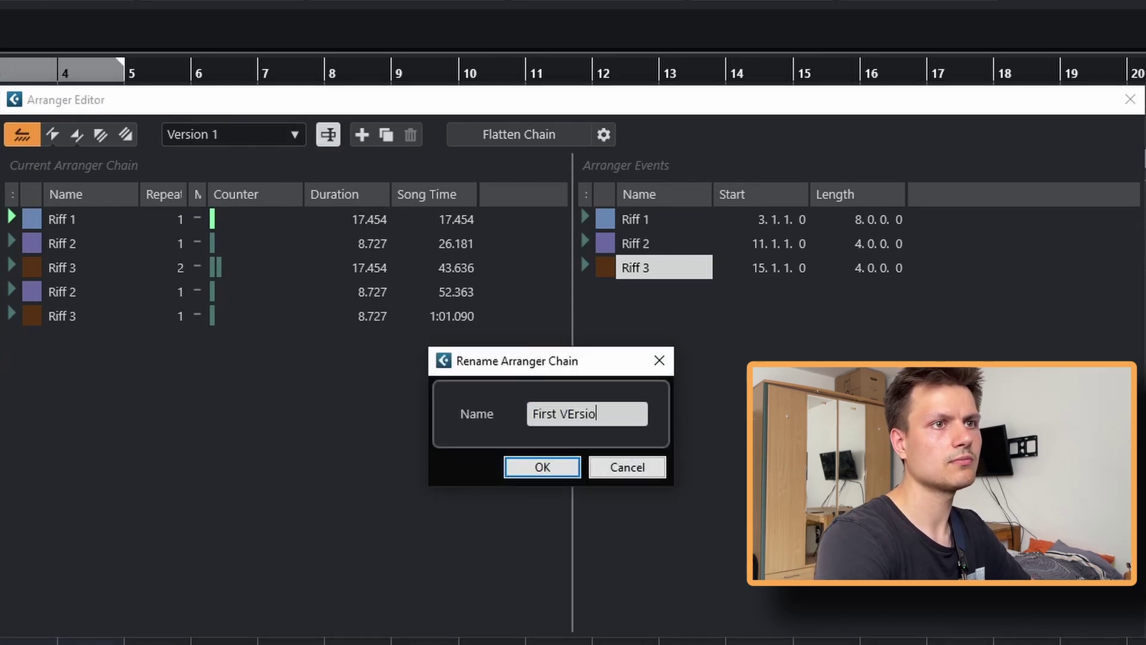
key("BackSpace")
key("BackSpace")
key("BackSpace")
key("BackSpace")
key("BackSpace")
type("ersion")
key("Return")
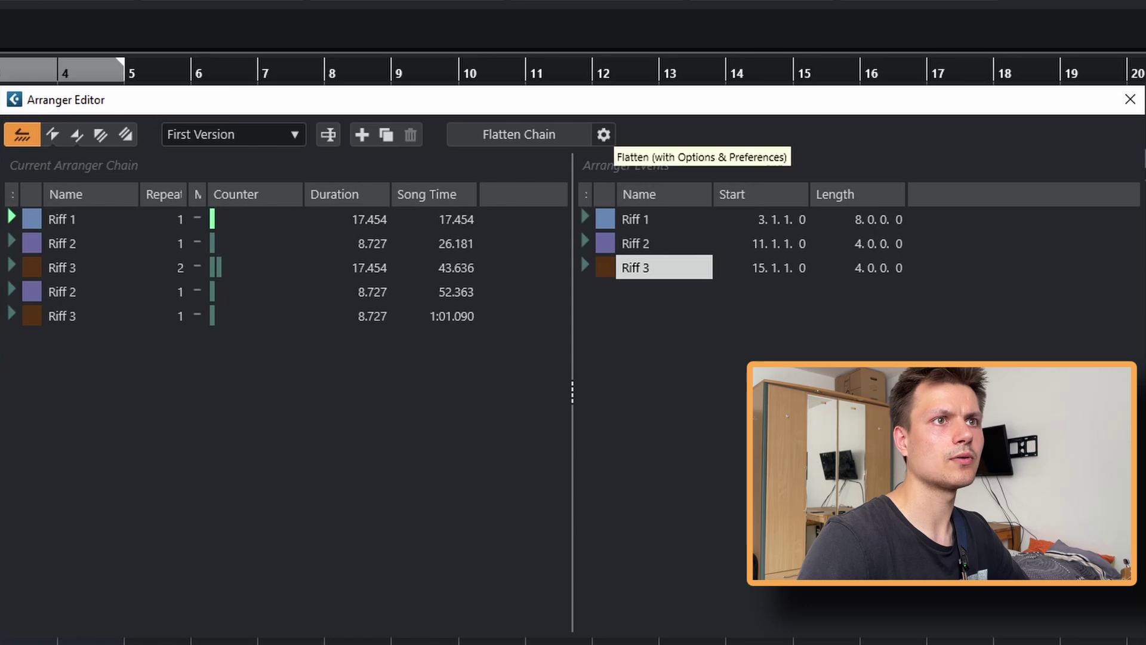
Flatten the First Version chain into a new project, with the chain name appended and real event copies made, and open that project
left_click(603, 134)
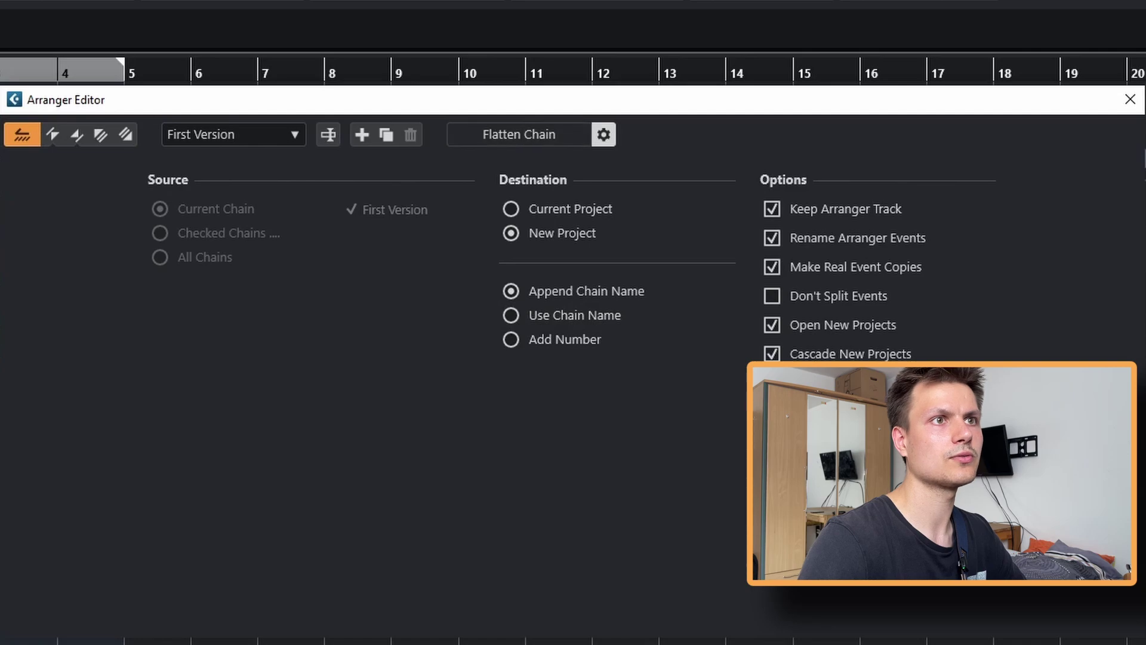
left_click(518, 134)
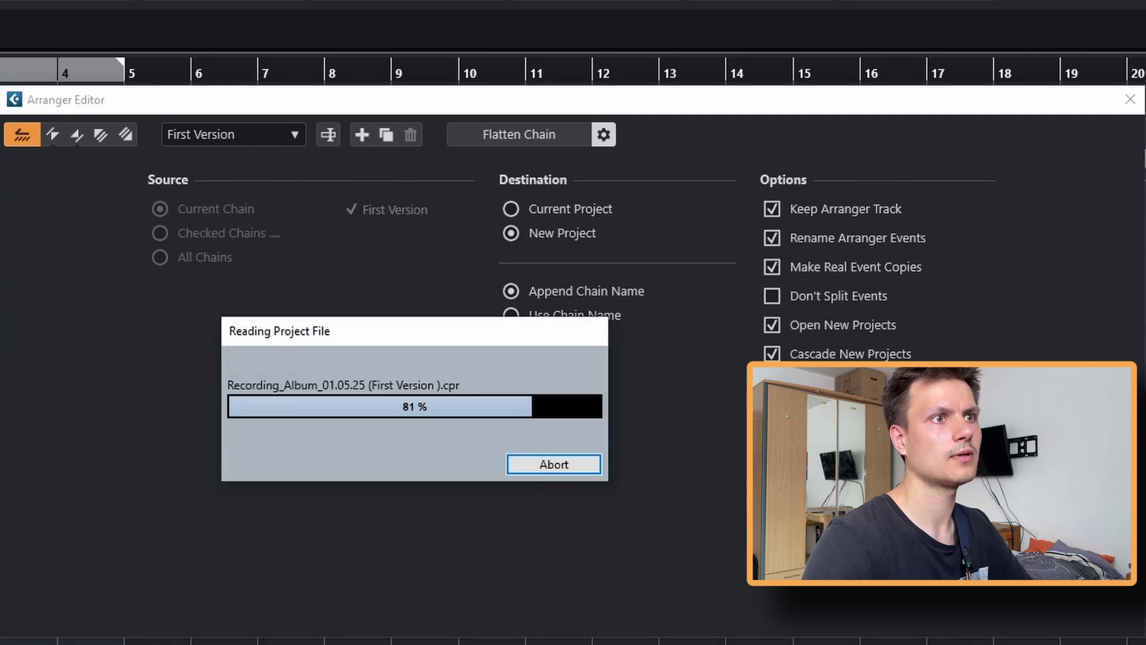
key("Return")
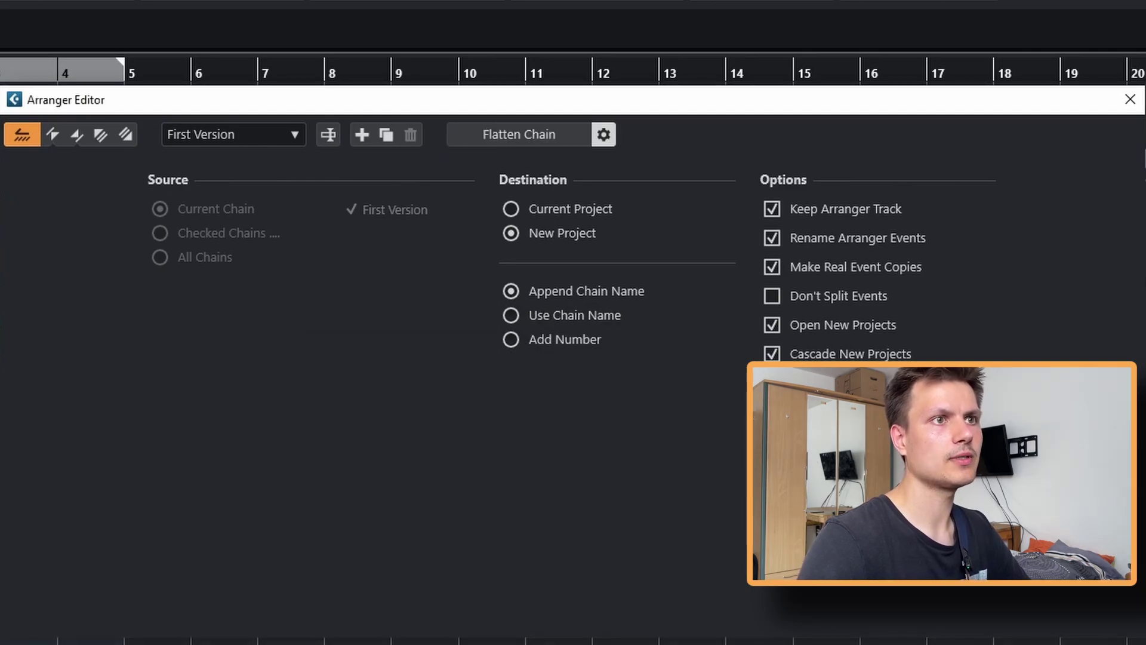
key("g")
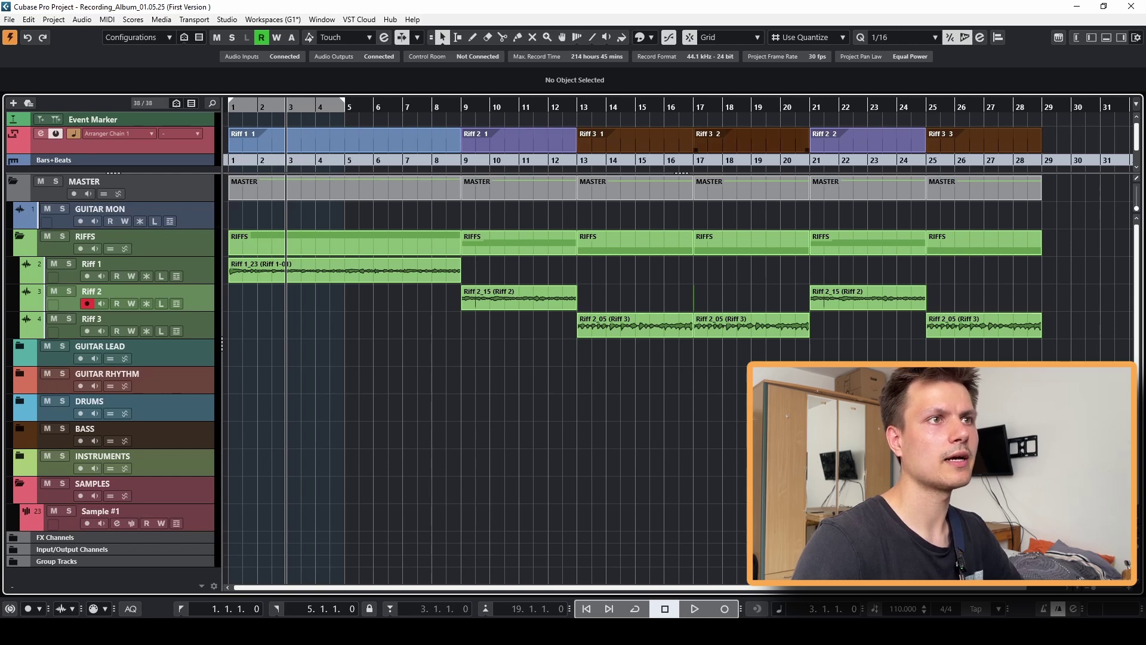
Inspect the flattened project's chain and events in the Arranger Editor, close it and return the project cursor to the start
left_click(41, 134)
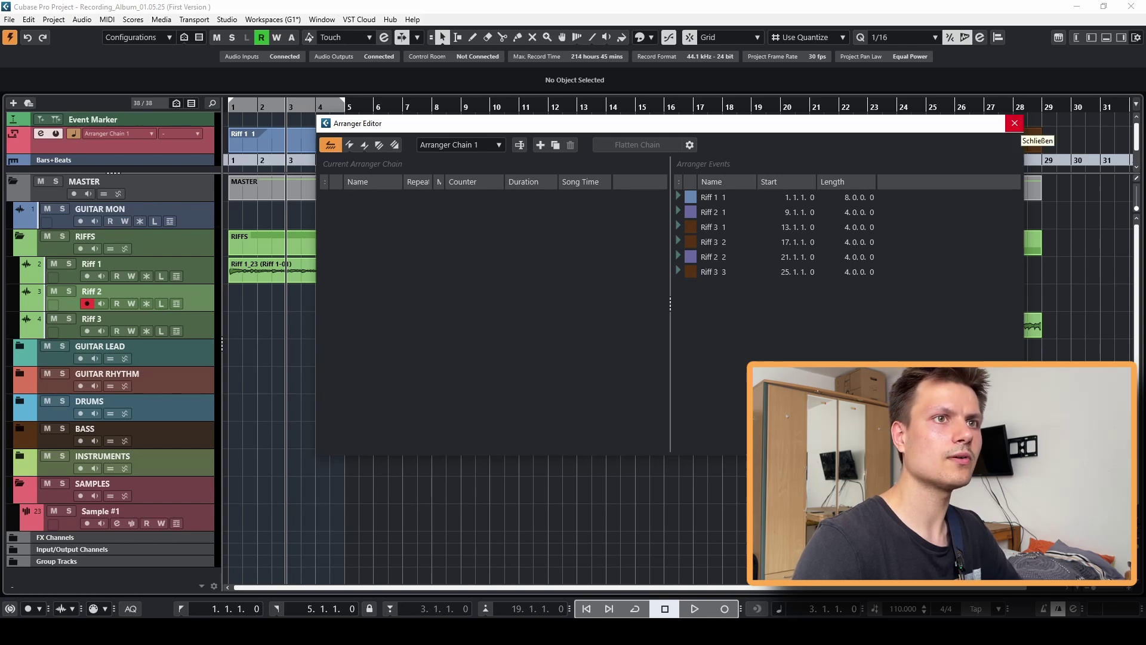
left_click(1015, 123)
key("Home")
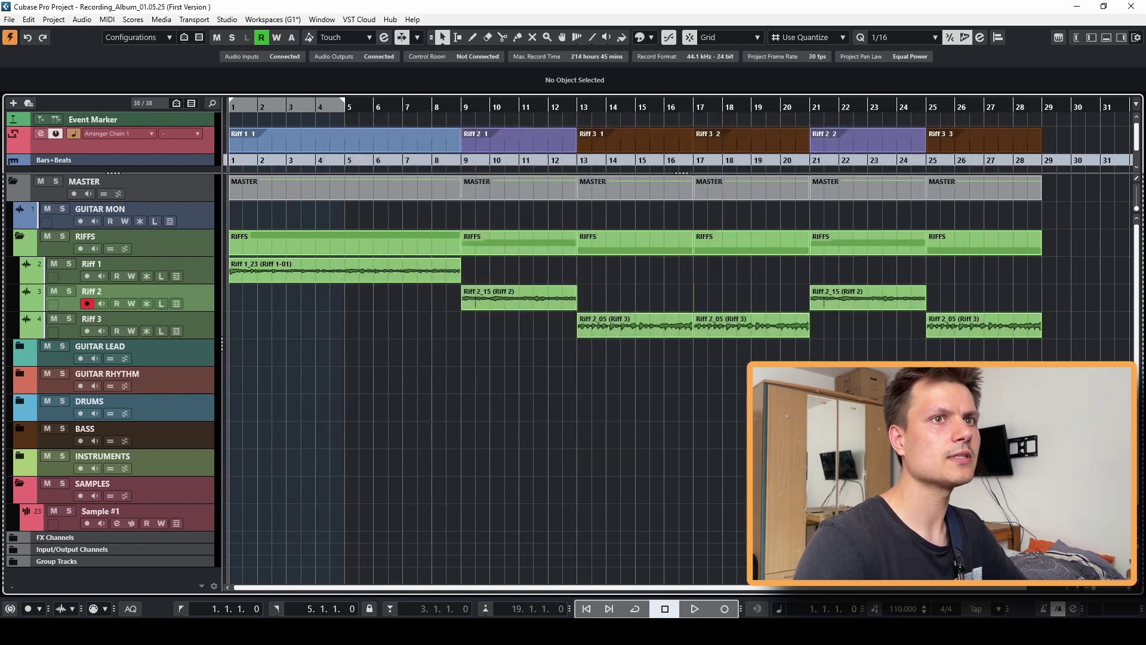